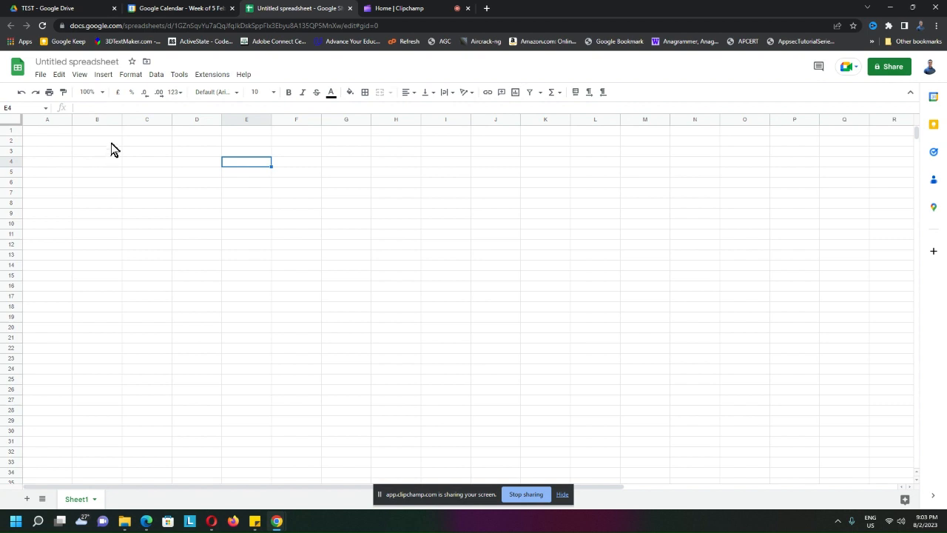
# Insert a plain Drop-down rule in cell B2 and add a third, empty list item
pyautogui.click(111, 145)
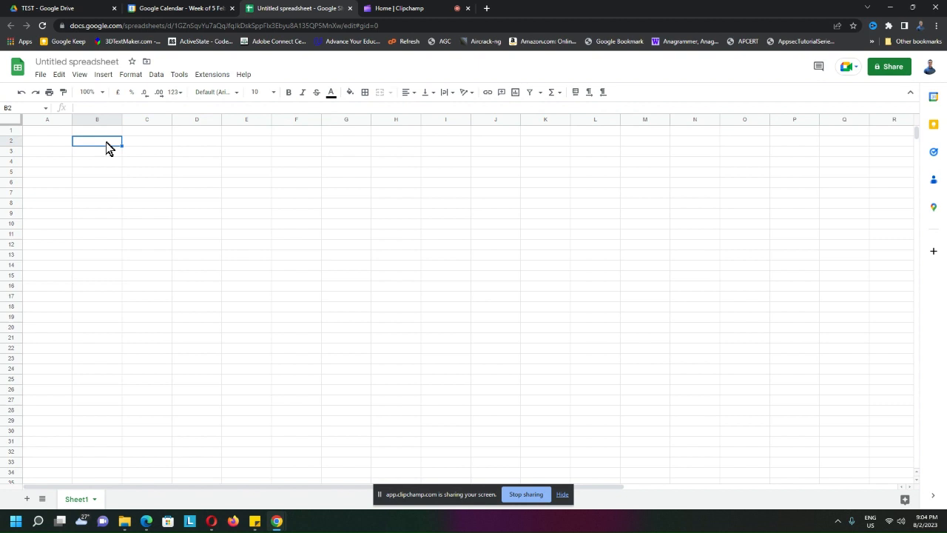
pyautogui.click(102, 78)
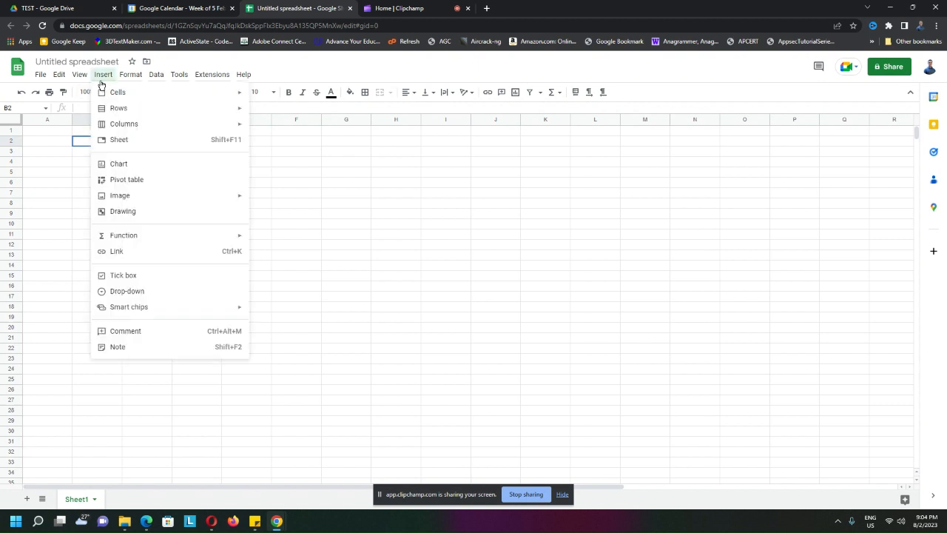
pyautogui.click(127, 291)
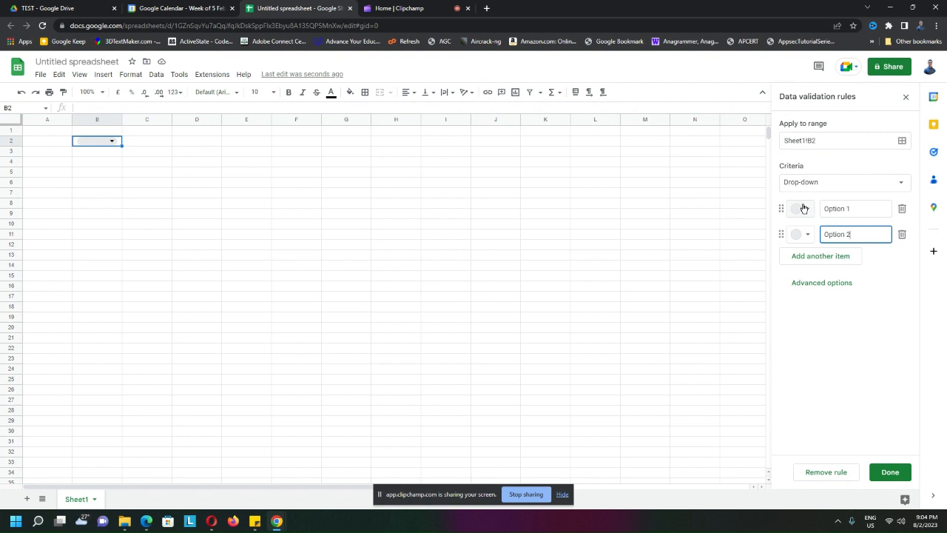
pyautogui.click(817, 185)
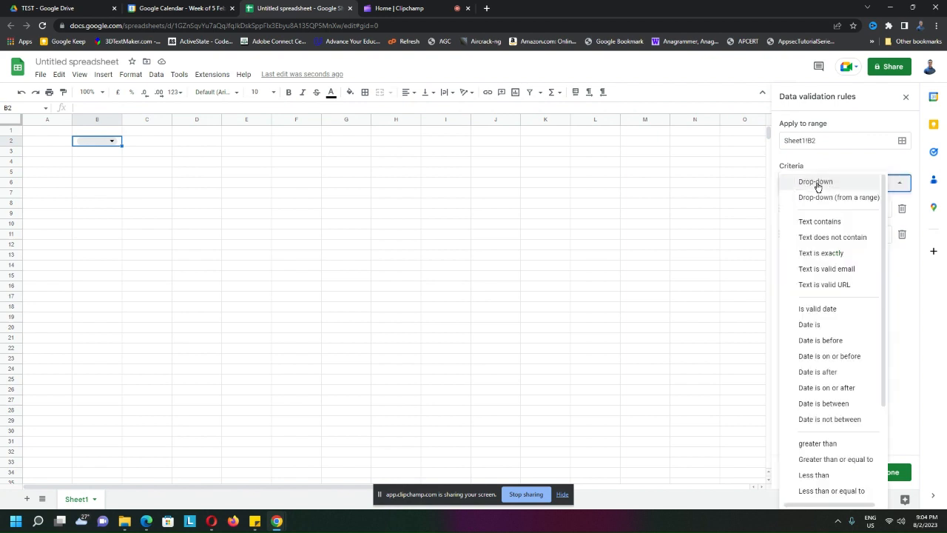
pyautogui.click(817, 183)
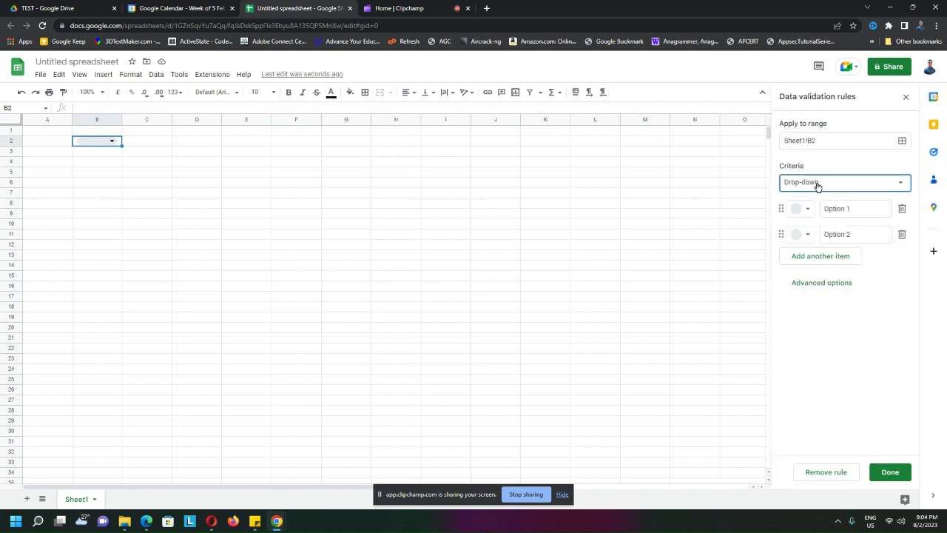
pyautogui.click(816, 257)
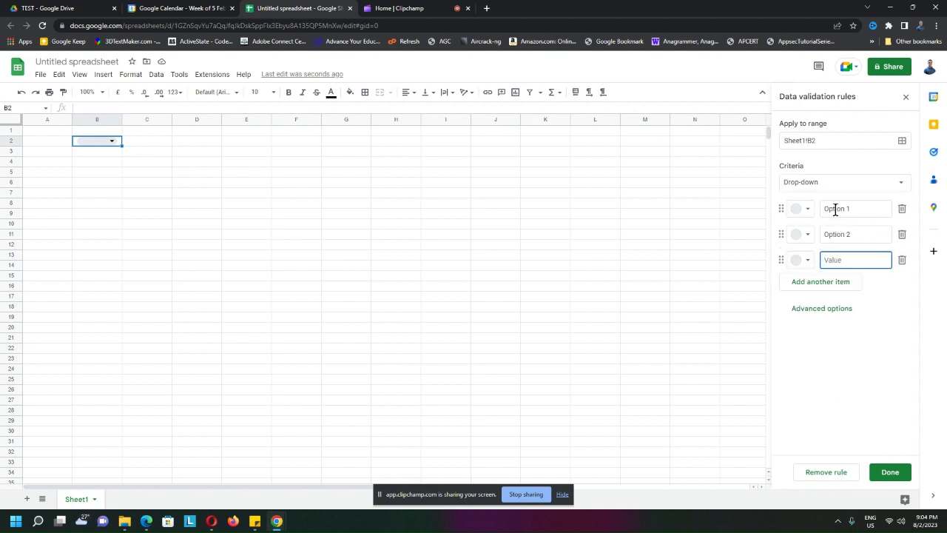
# Overwrite Option 1 and Option 2 with the first two names and start the third item
pyautogui.click(836, 210)
pyautogui.write('Lim')
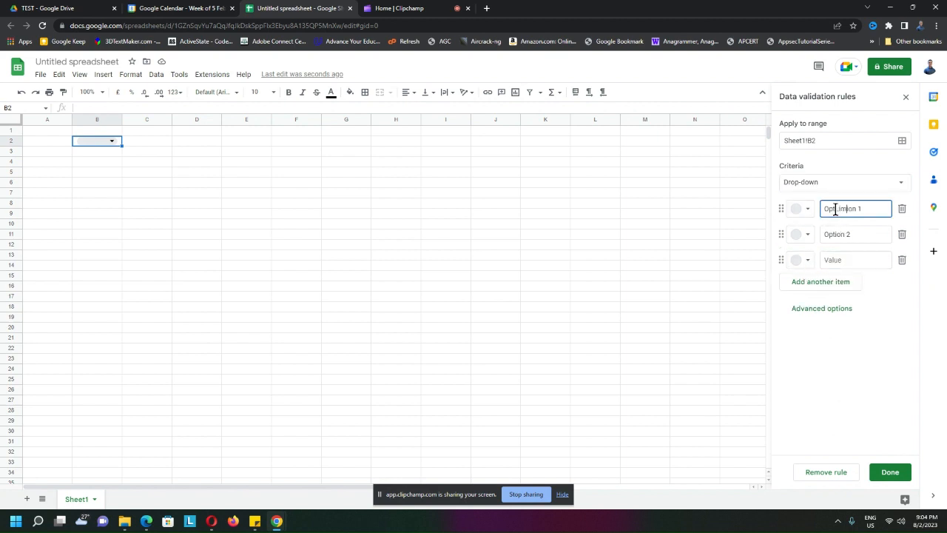
pyautogui.hotkey('ctrl', 'a')
pyautogui.write('Lim')
pyautogui.moveTo(855, 234); pyautogui.dragTo(821, 234)
pyautogui.press('BackSpace')
pyautogui.write('Jet')
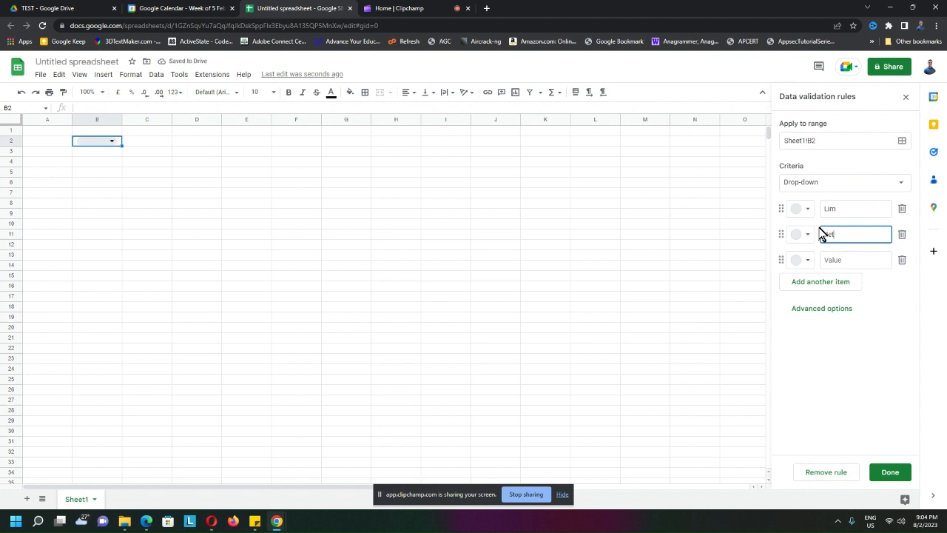
pyautogui.click(838, 259)
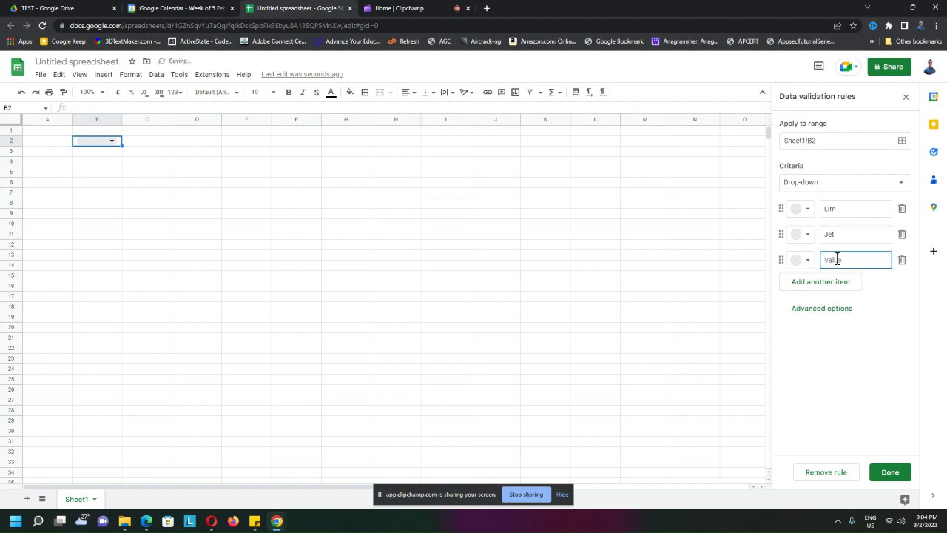
# Enter the third name, colour the items red, yellow and dark green, and save the rule
pyautogui.write('Wee')
pyautogui.click(808, 211)
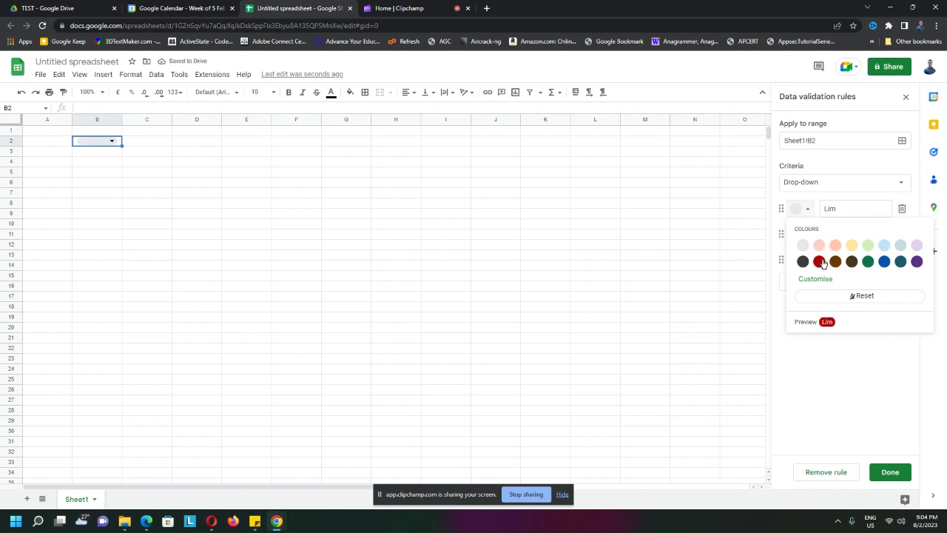
pyautogui.click(820, 262)
pyautogui.click(808, 235)
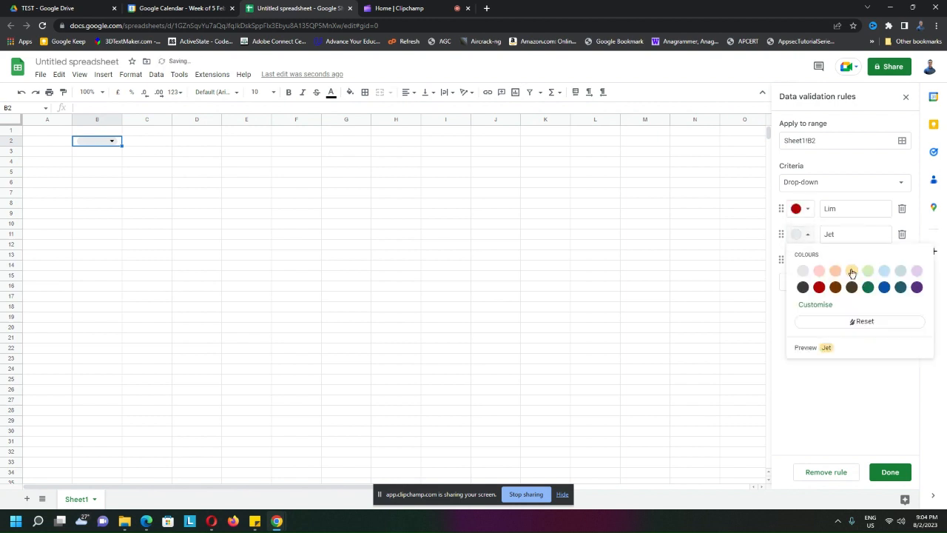
pyautogui.click(852, 273)
pyautogui.click(807, 261)
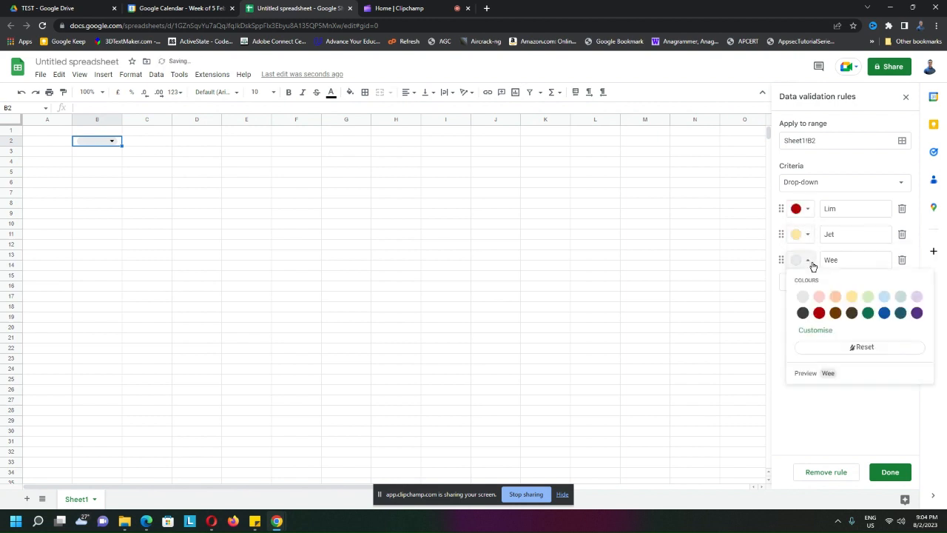
pyautogui.click(869, 313)
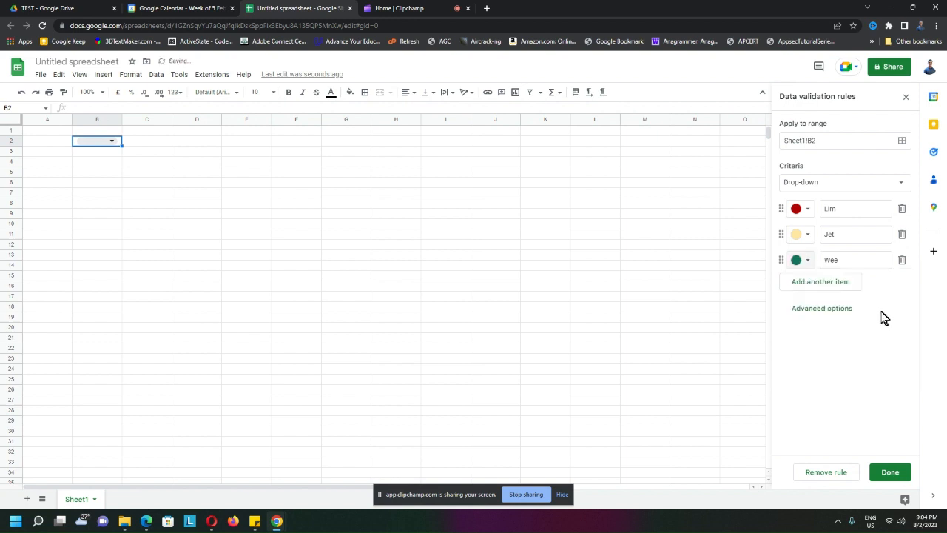
pyautogui.click(891, 472)
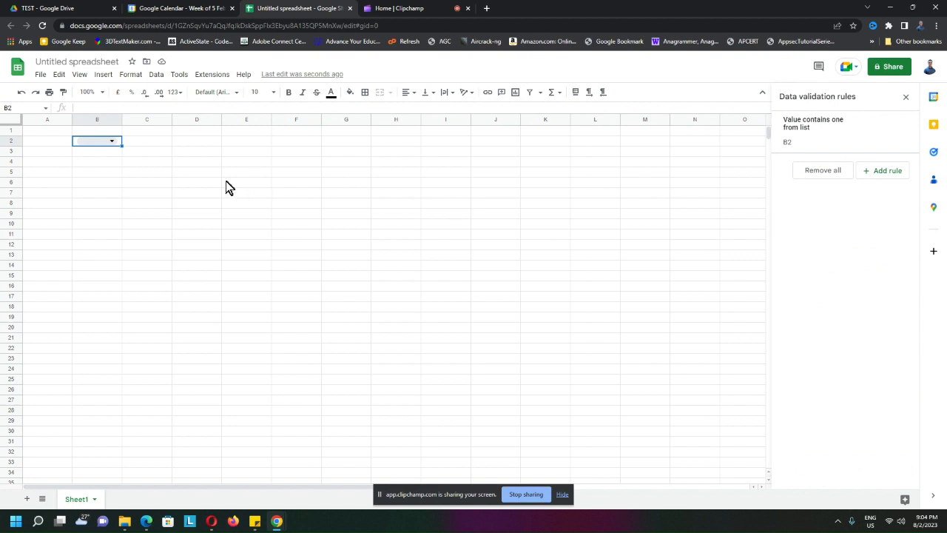
# Pick each name in B2 in turn, ending on the green third name, then reopen the rule
pyautogui.click(115, 141)
pyautogui.click(102, 157)
pyautogui.click(113, 141)
pyautogui.click(101, 172)
pyautogui.doubleClick(114, 142)
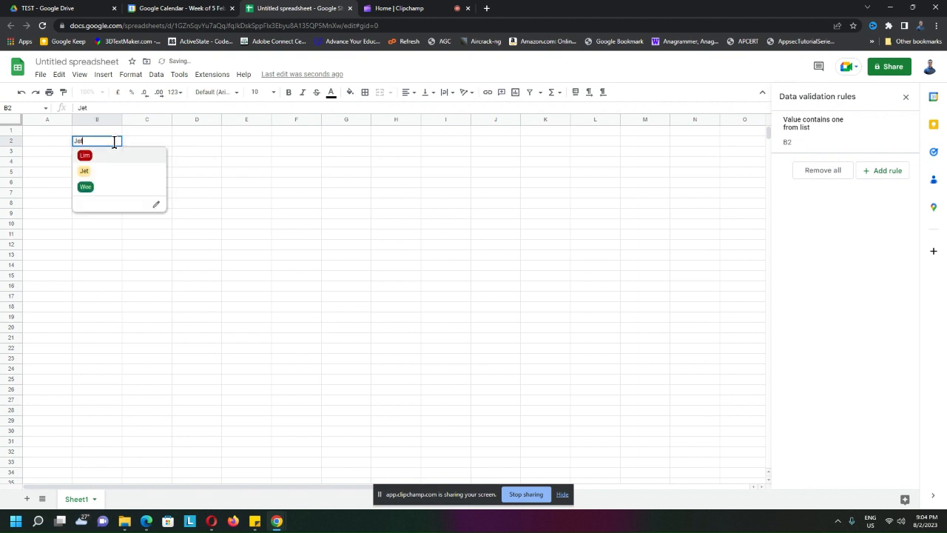
pyautogui.click(108, 186)
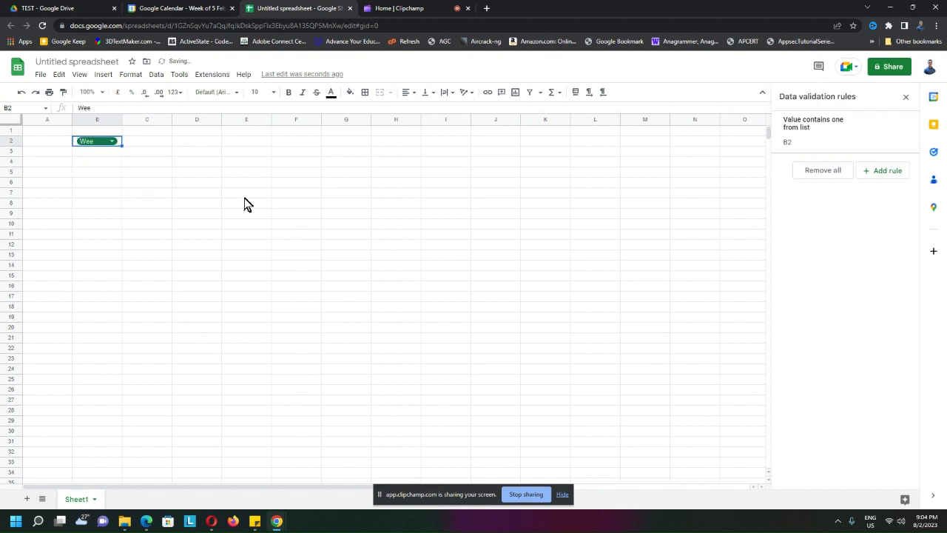
pyautogui.click(799, 146)
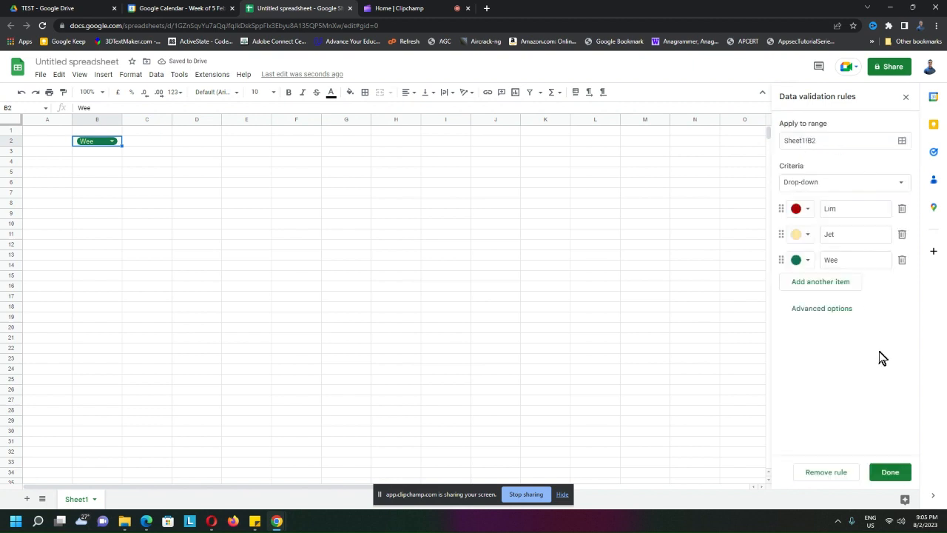
# In the advanced options, toggle B2's display style between chip and arrow, ending on arrow
pyautogui.click(823, 311)
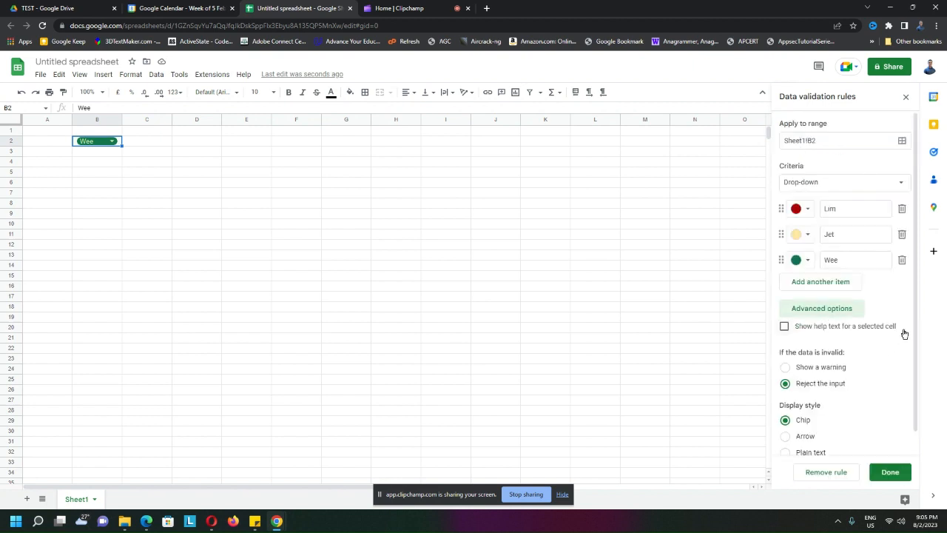
pyautogui.moveTo(918, 339); pyautogui.dragTo(917, 364)
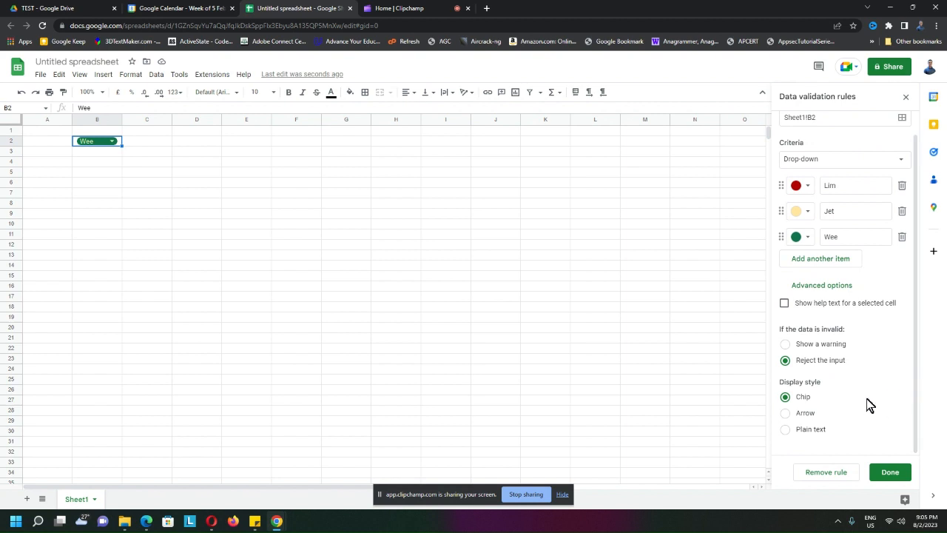
pyautogui.click(790, 414)
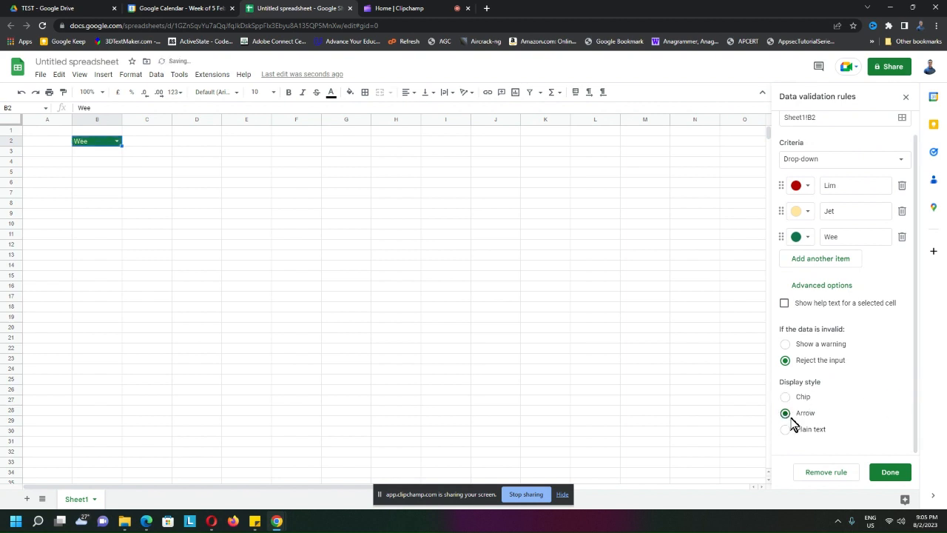
pyautogui.click(787, 397)
pyautogui.click(788, 413)
pyautogui.click(786, 397)
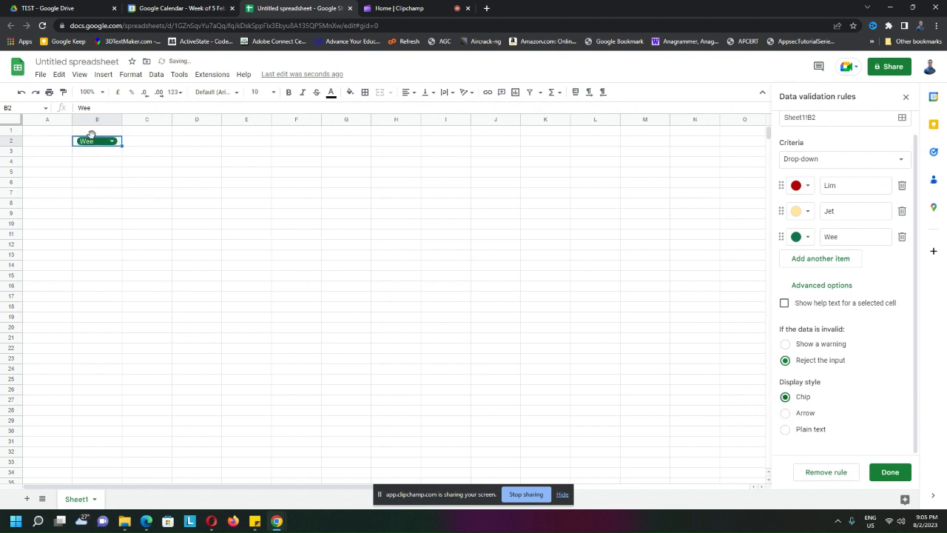
pyautogui.click(785, 413)
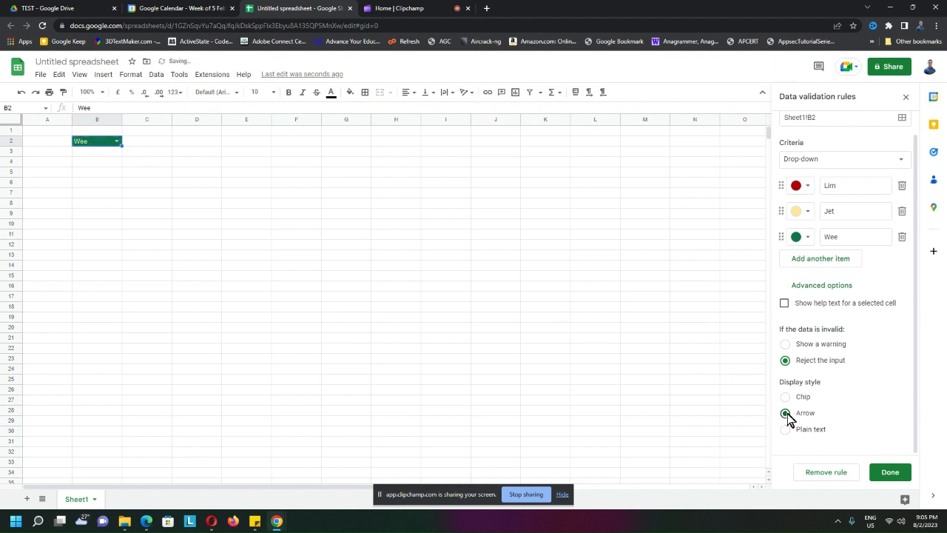
# Set B2 to the red first name from its list
pyautogui.click(116, 145)
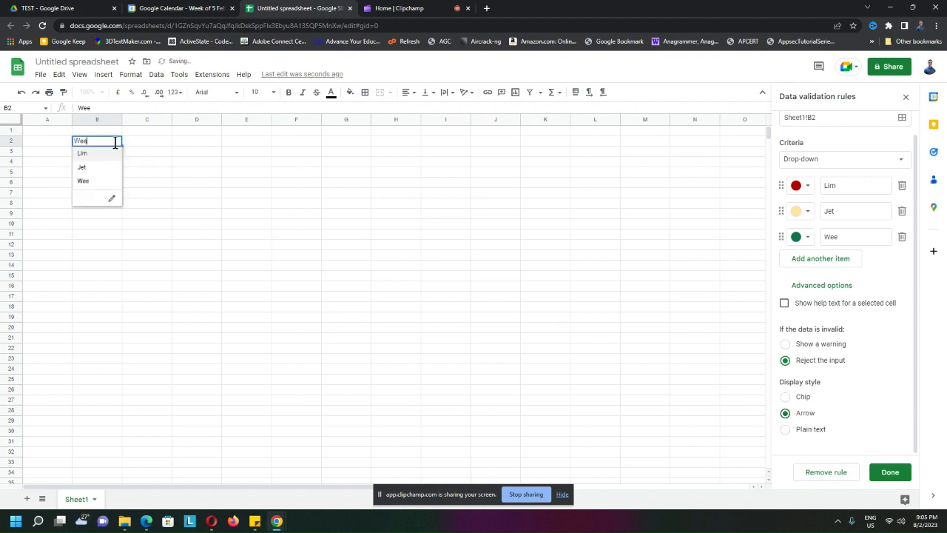
pyautogui.click(150, 160)
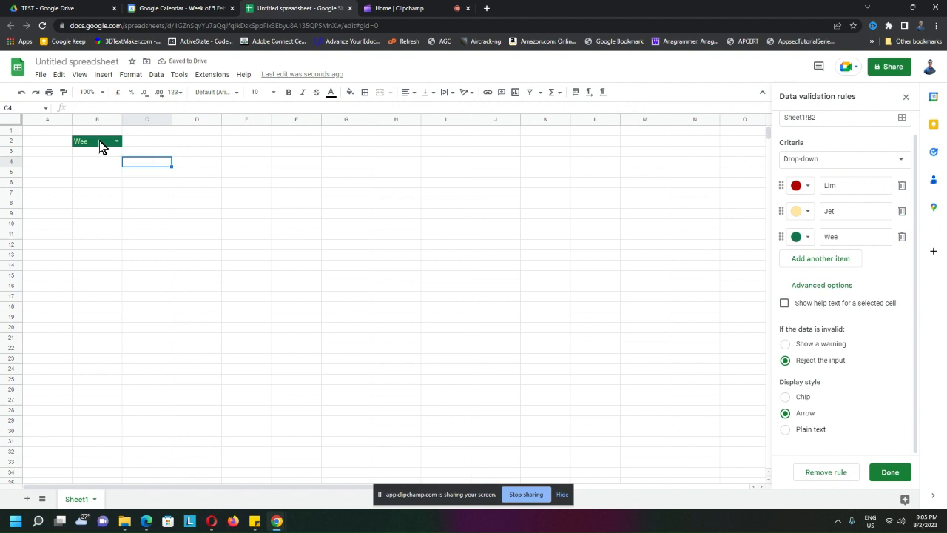
pyautogui.click(99, 141)
pyautogui.click(117, 143)
pyautogui.click(100, 154)
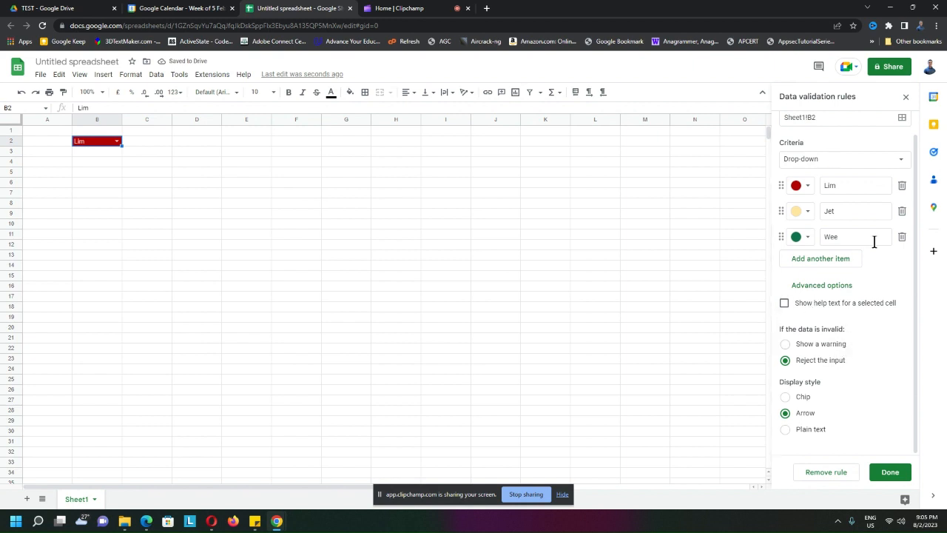
# Keep the plain Drop-down criterion, save the edited B2 rule, and select D2
pyautogui.click(844, 159)
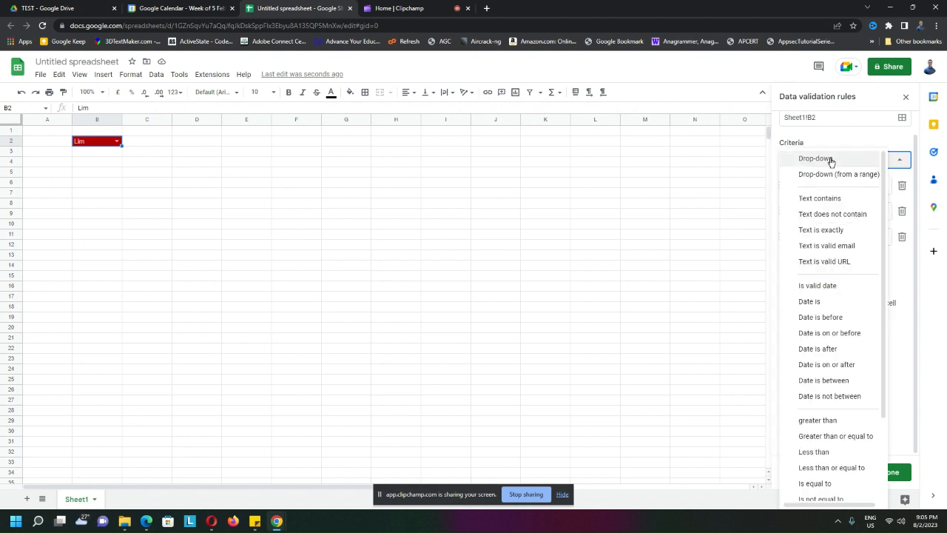
pyautogui.click(832, 160)
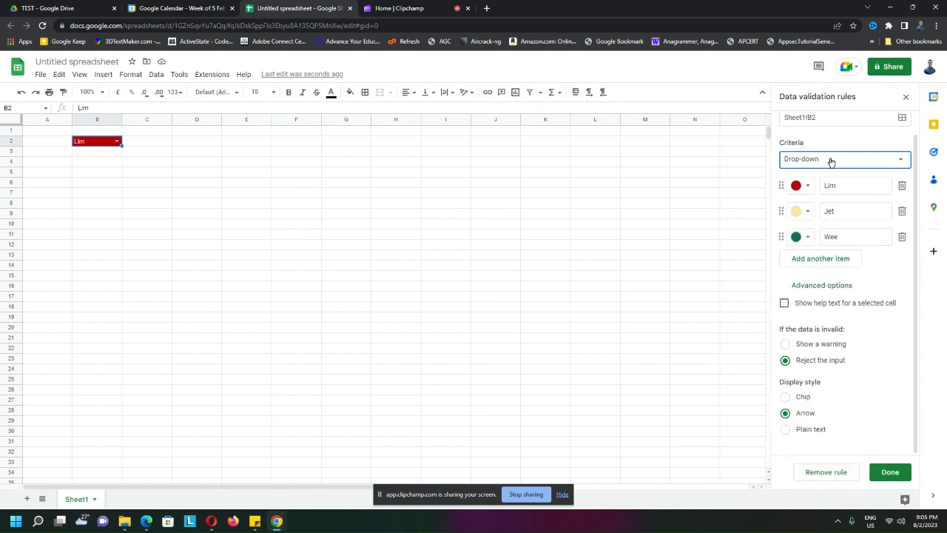
pyautogui.click(891, 472)
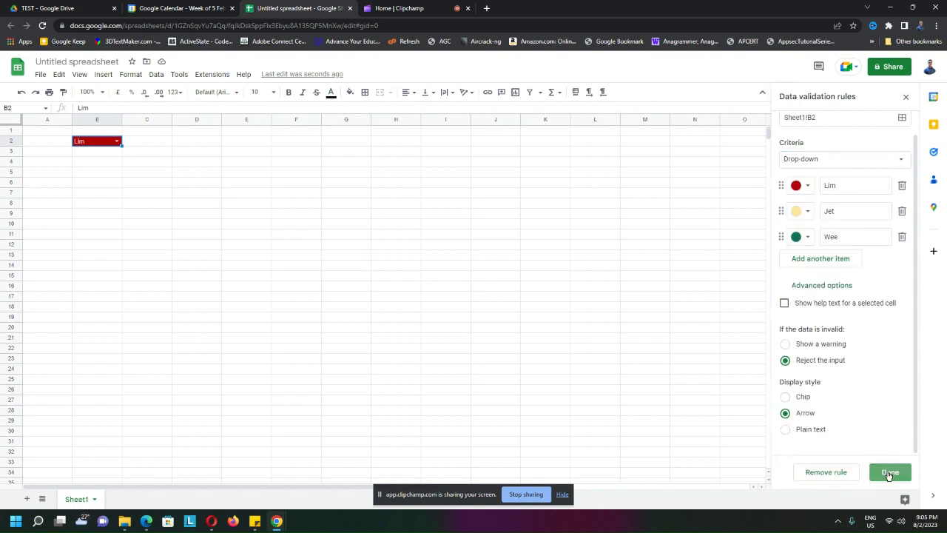
pyautogui.click(202, 143)
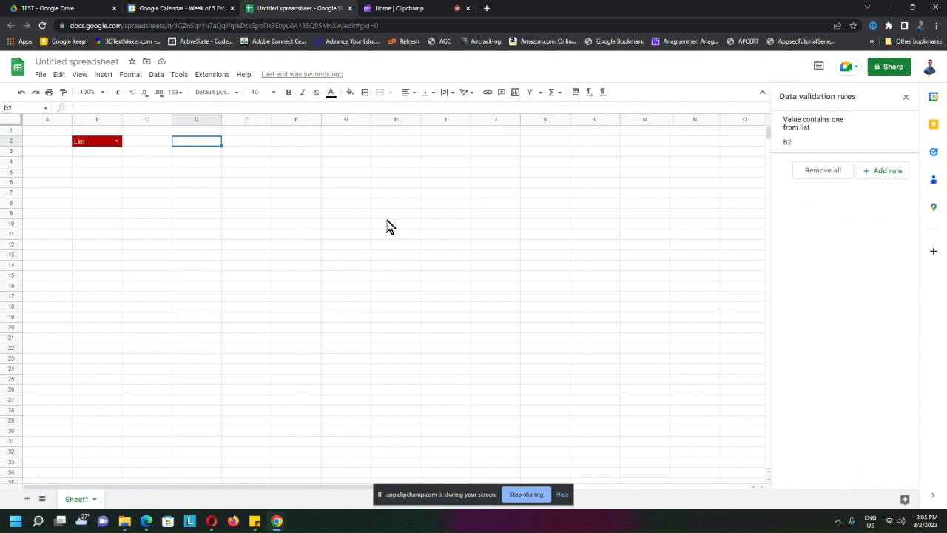
# Insert a drop-down in D2 with the criterion Drop-down (from a range)
pyautogui.click(103, 77)
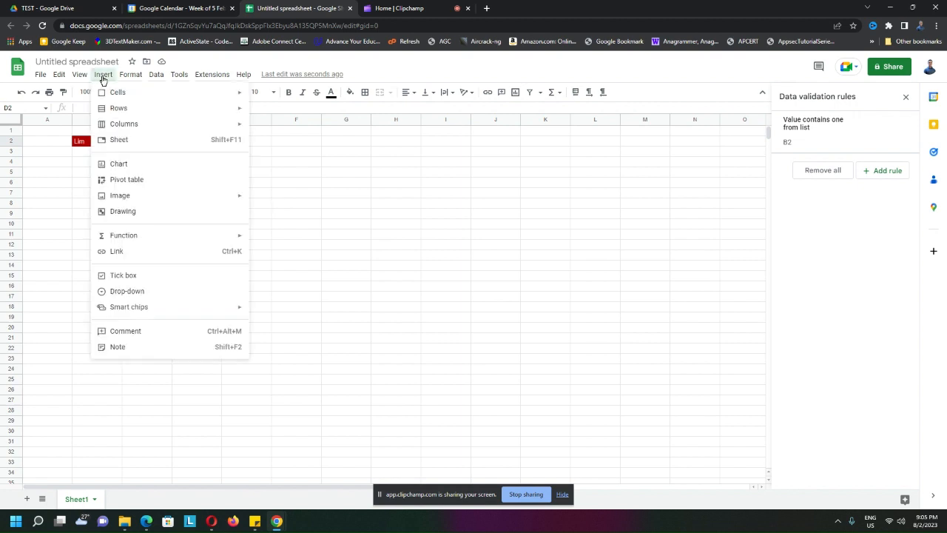
pyautogui.click(141, 293)
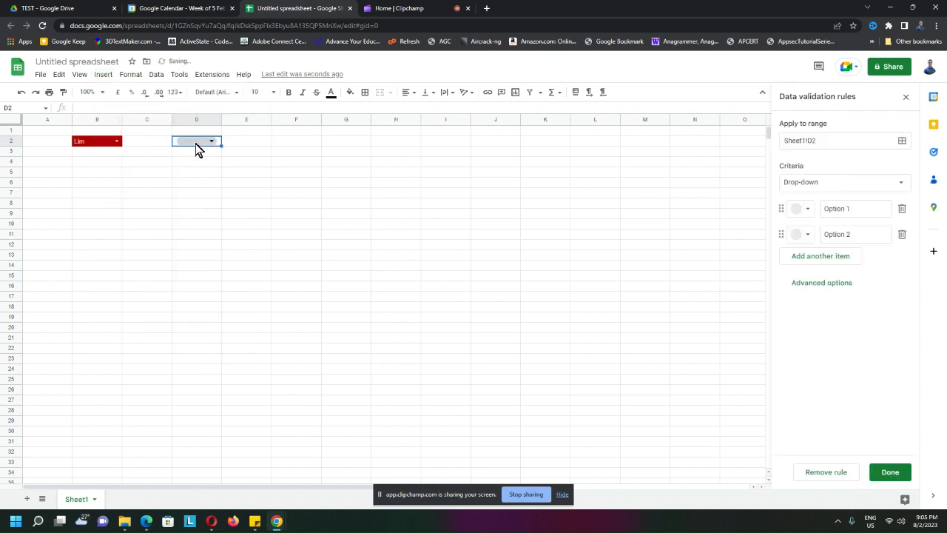
pyautogui.click(831, 188)
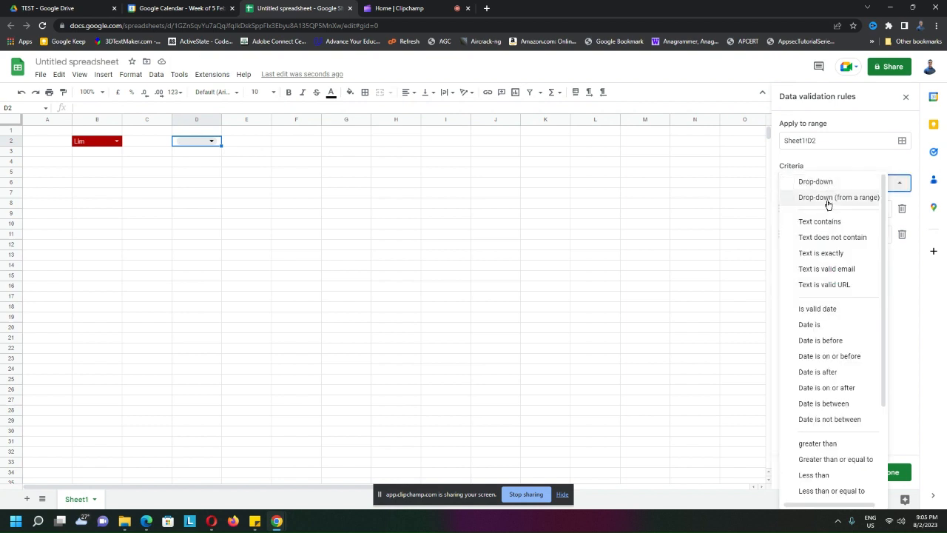
pyautogui.click(830, 200)
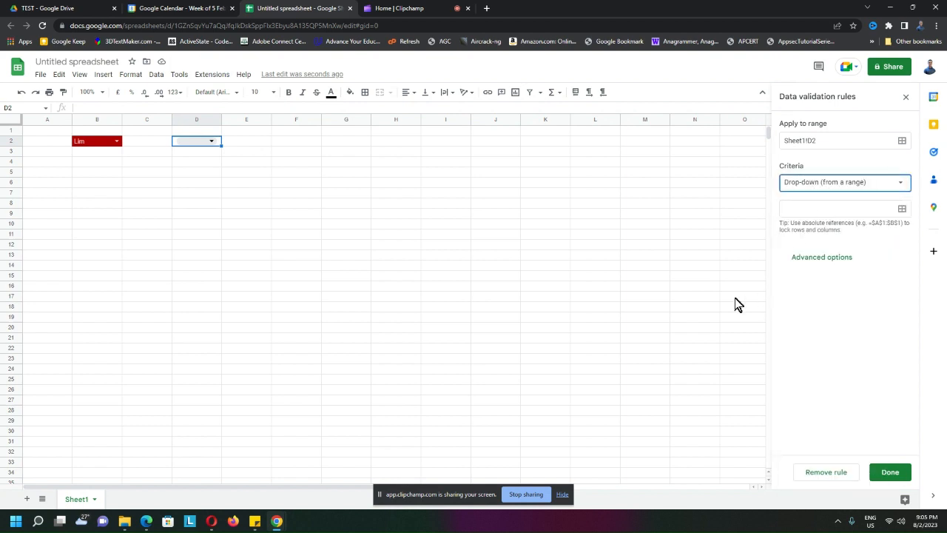
# Type Grade A, Grade B, Pass and Fail into cells F2 through F5
pyautogui.click(311, 142)
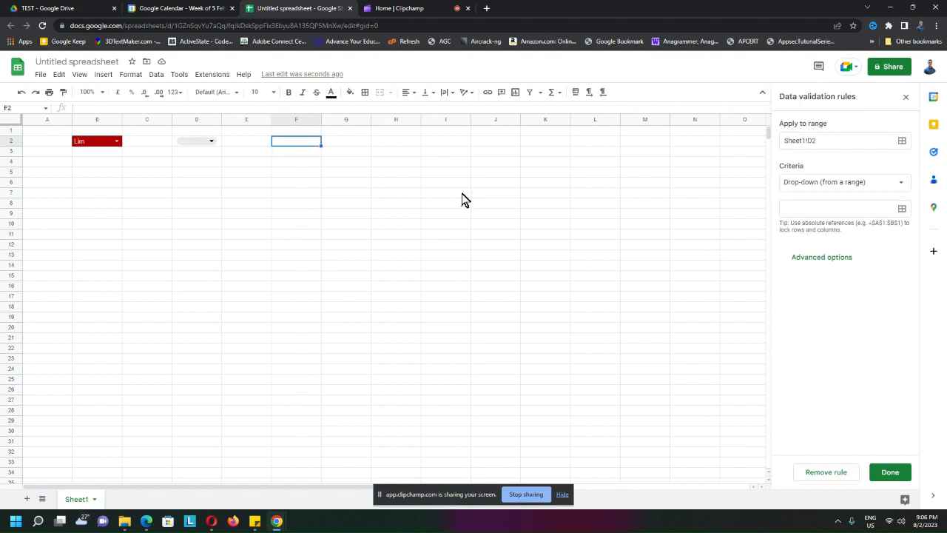
pyautogui.write('Grade A')
pyautogui.press('Return')
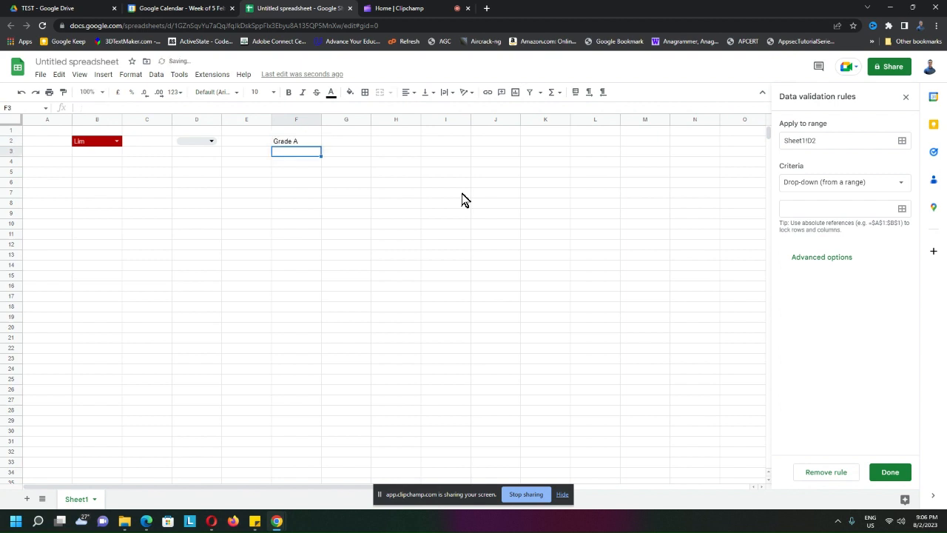
pyautogui.write('Grade')
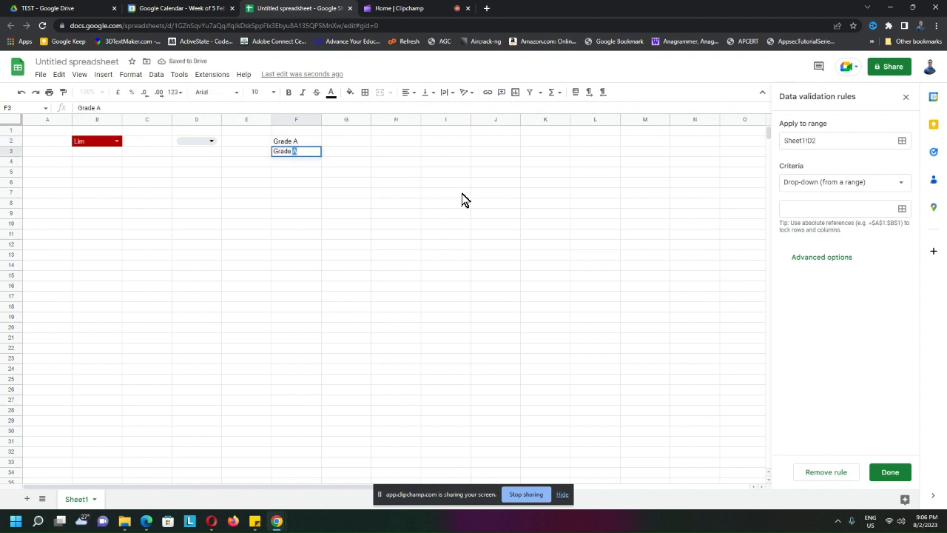
pyautogui.write(' B')
pyautogui.click(305, 162)
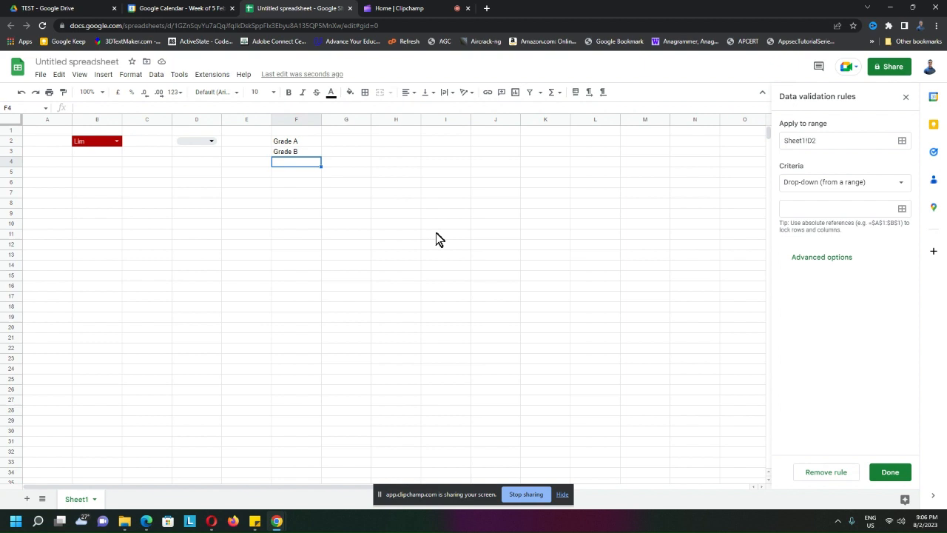
pyautogui.write('Pass')
pyautogui.press('Return')
pyautogui.write('Fail')
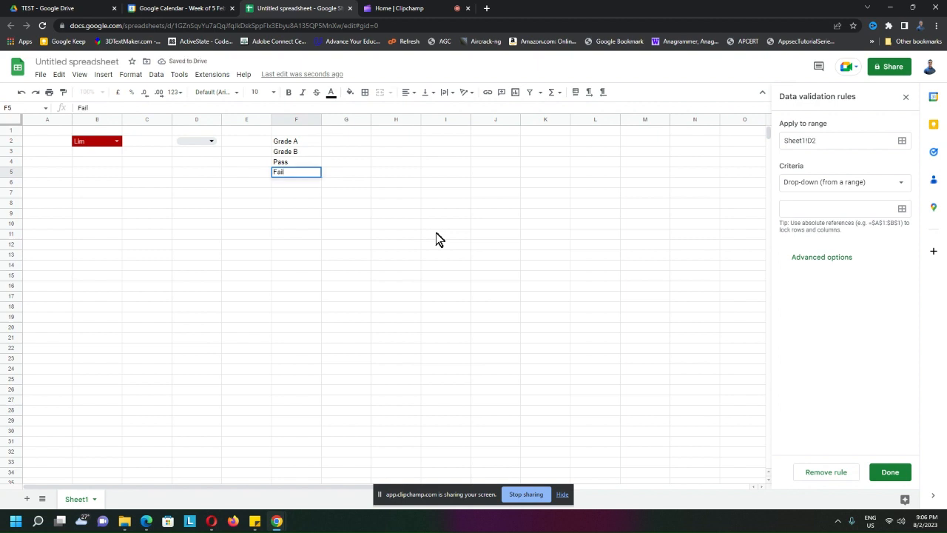
pyautogui.click(437, 235)
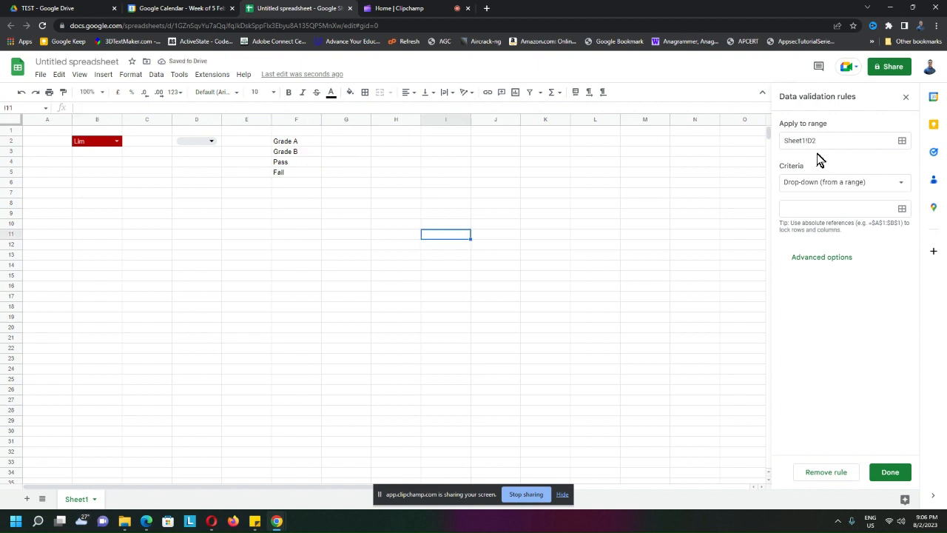
# Set the D2 drop-down's source range to F2:F5 and save the rule
pyautogui.click(851, 183)
pyautogui.click(850, 185)
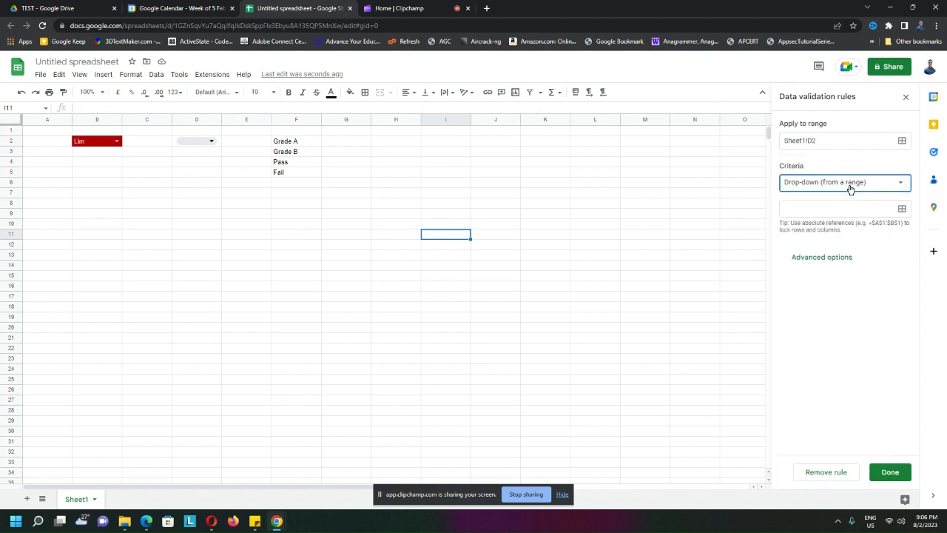
pyautogui.click(902, 210)
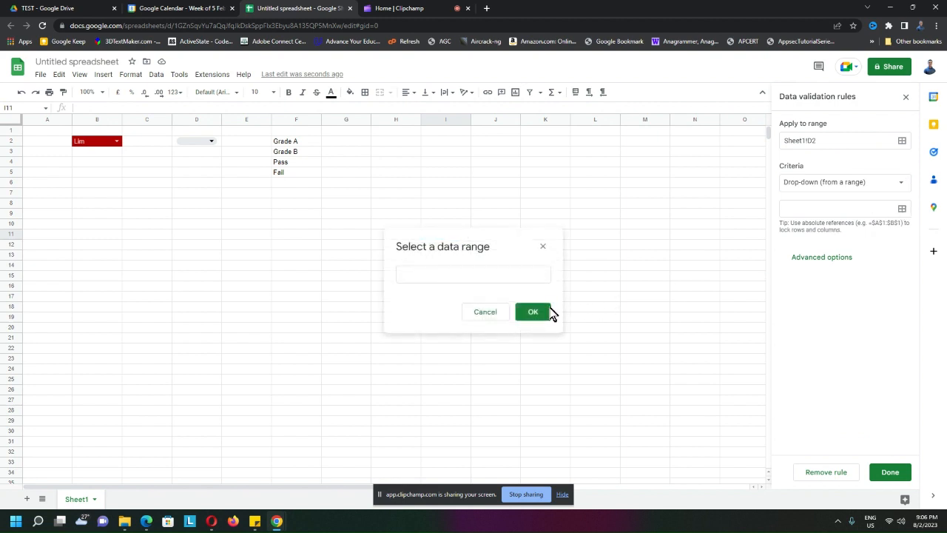
pyautogui.moveTo(302, 144); pyautogui.dragTo(303, 174)
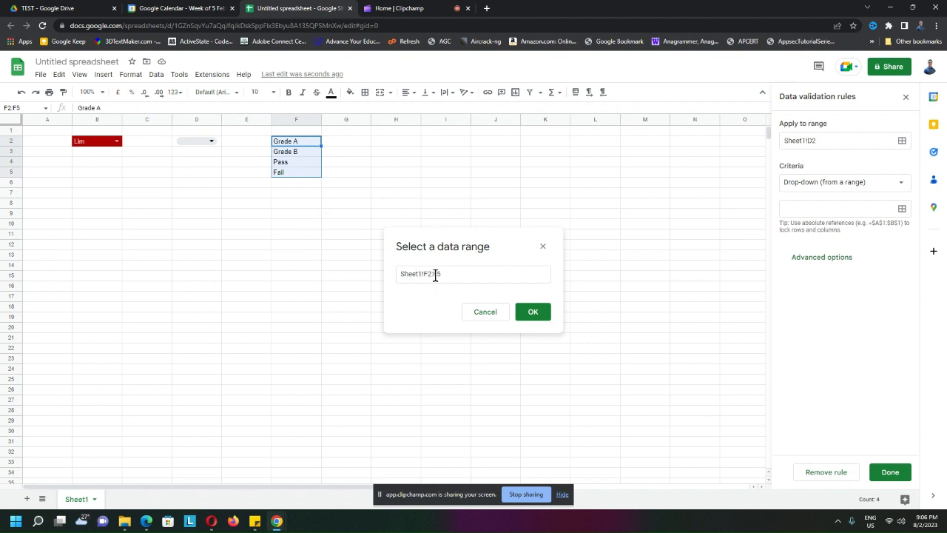
pyautogui.click(534, 314)
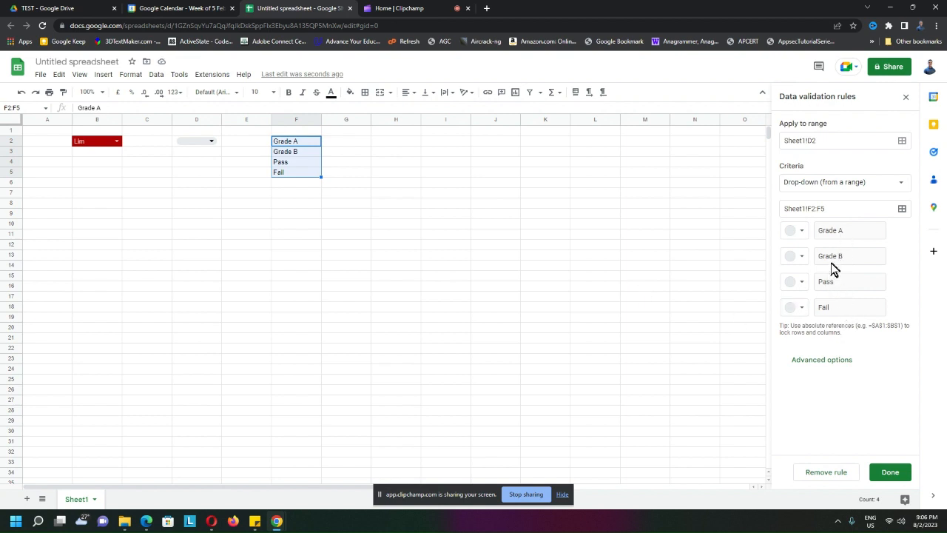
pyautogui.click(892, 472)
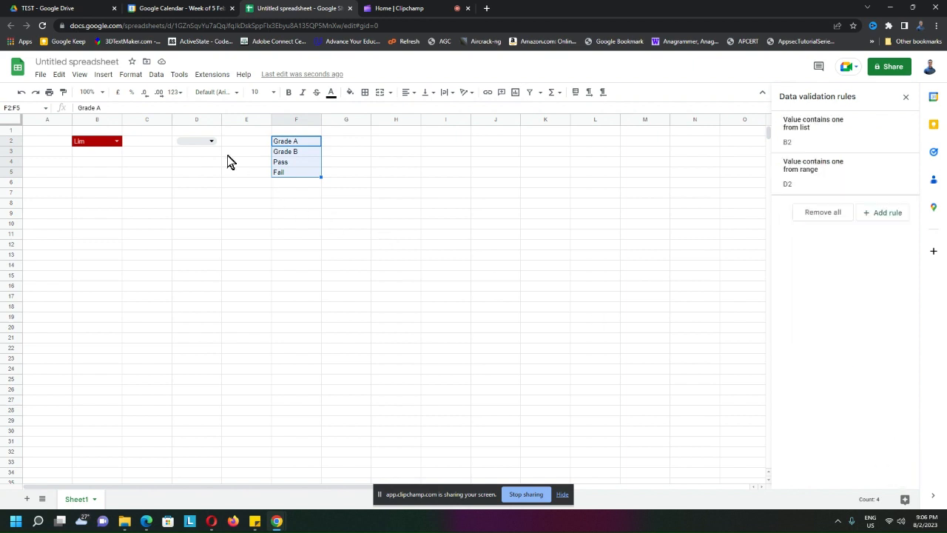
# Try D2's options Pass, Grade B, Grade A and Fail in turn
pyautogui.click(211, 142)
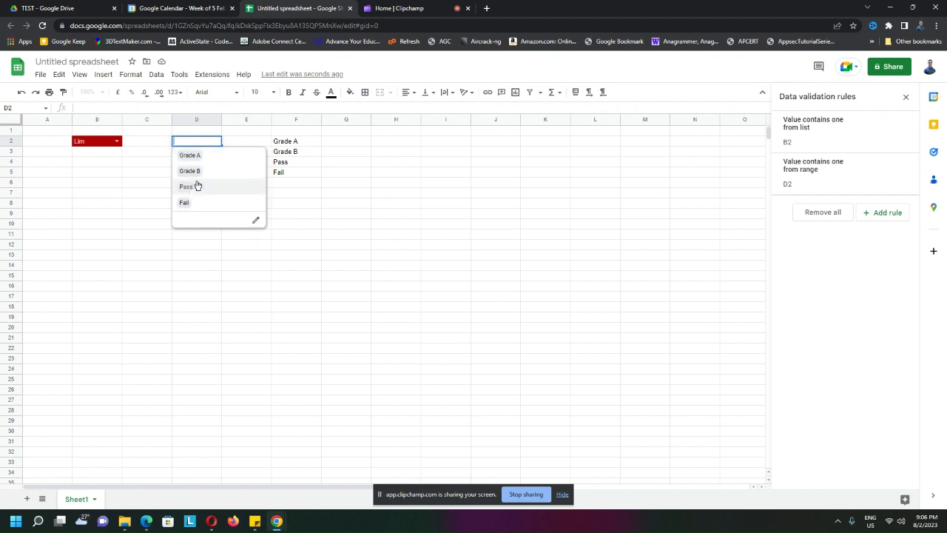
pyautogui.click(193, 190)
pyautogui.click(211, 142)
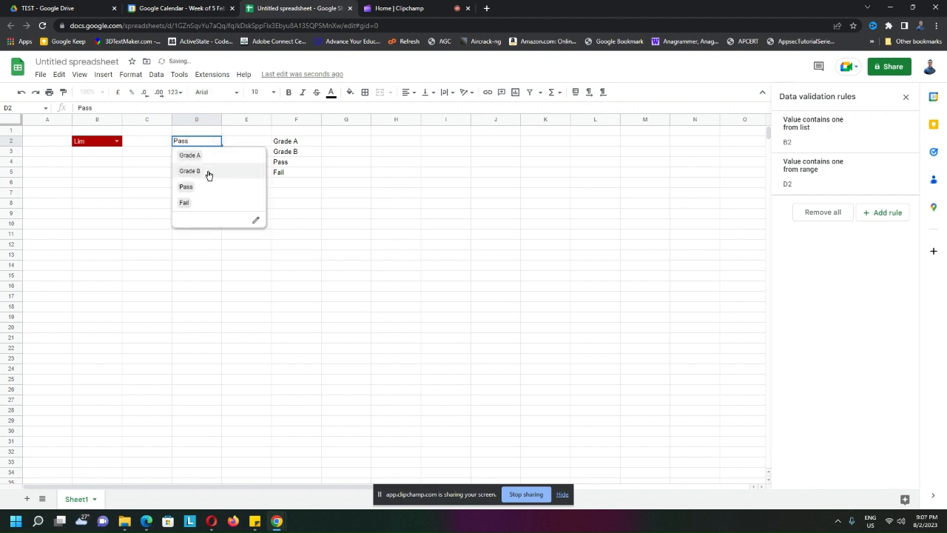
pyautogui.click(211, 171)
pyautogui.click(212, 142)
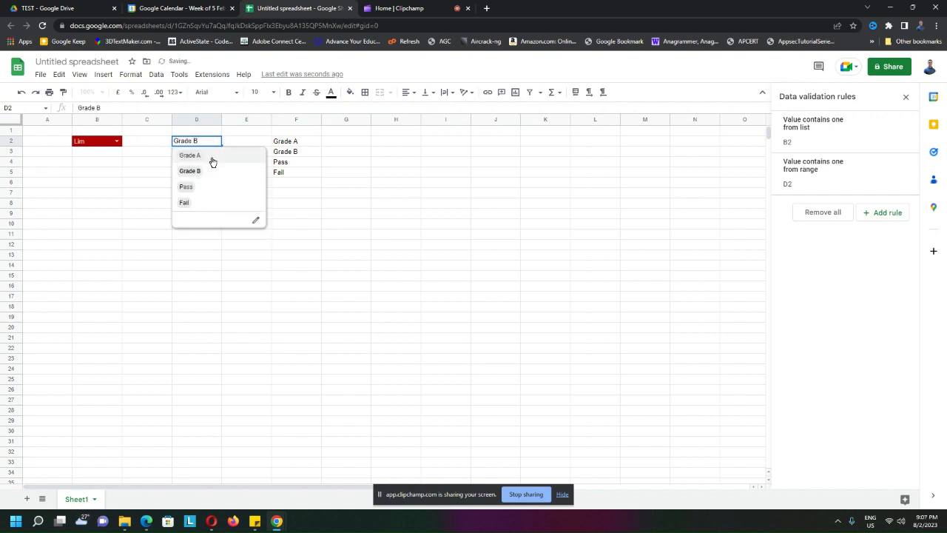
pyautogui.click(212, 157)
pyautogui.click(213, 142)
pyautogui.click(200, 204)
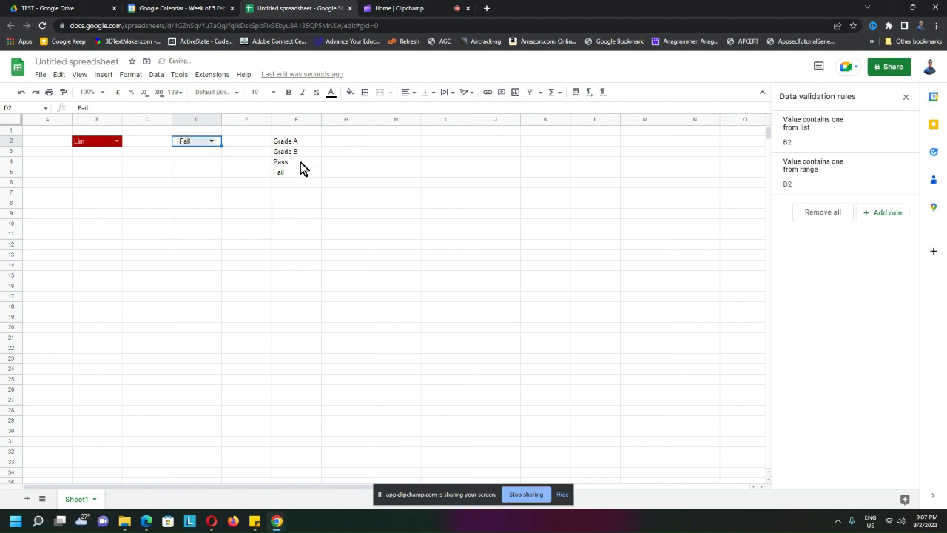
# Pick Pass and then Grade A in D2, then select F4
pyautogui.click(213, 142)
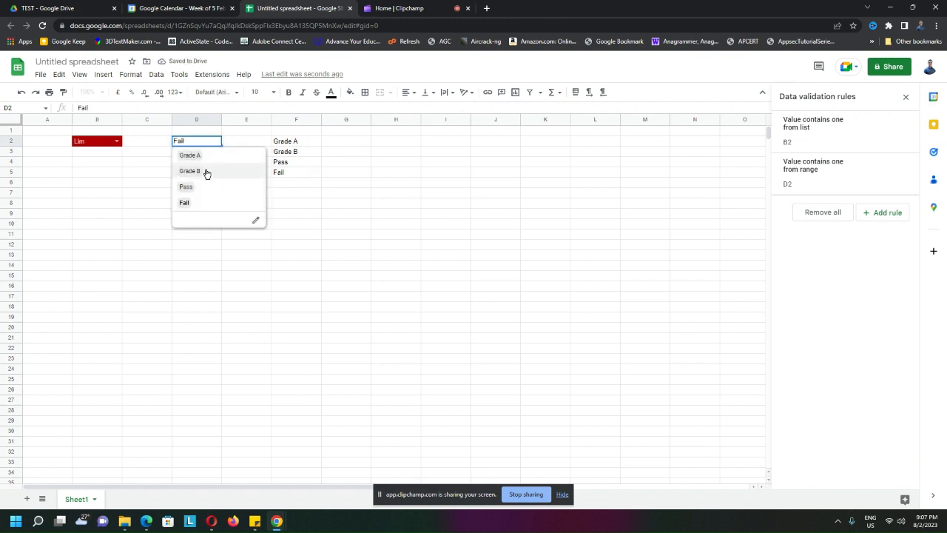
pyautogui.click(187, 187)
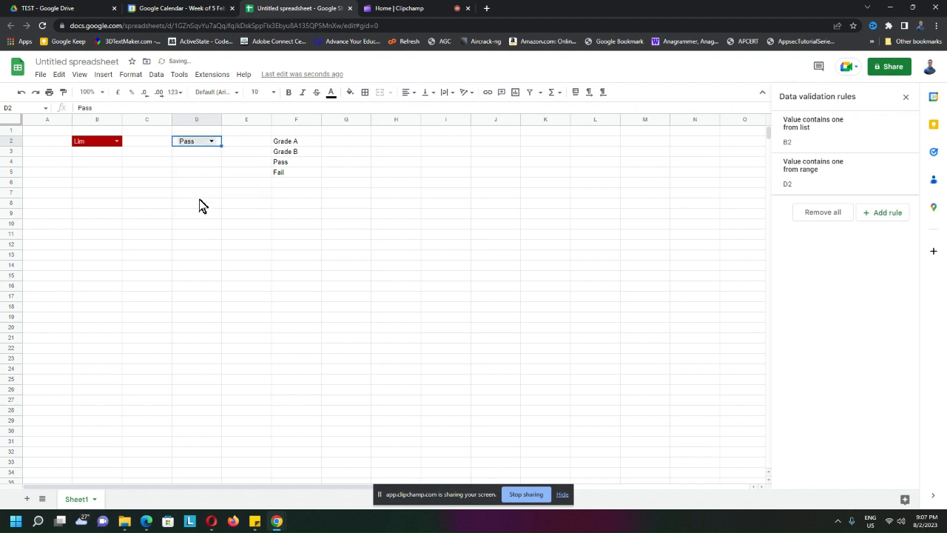
pyautogui.click(212, 143)
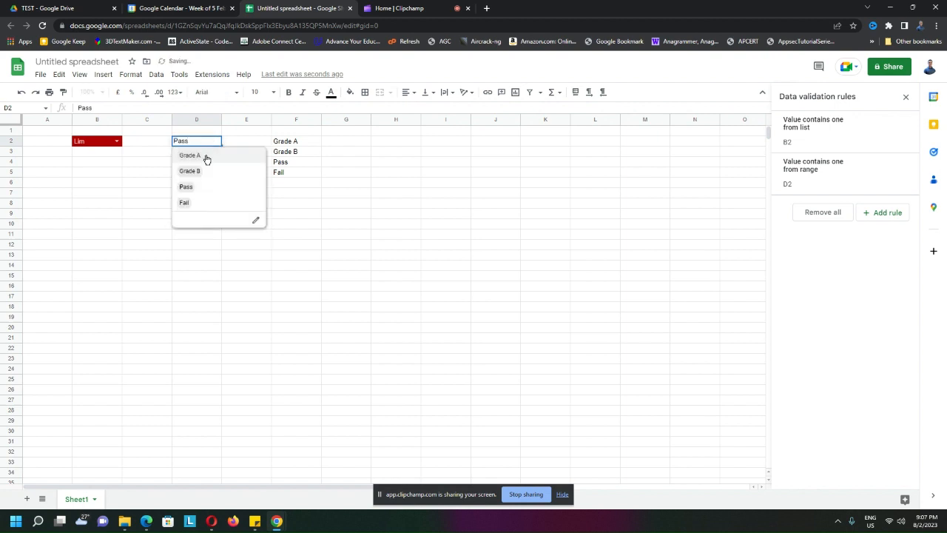
pyautogui.click(205, 154)
pyautogui.click(286, 165)
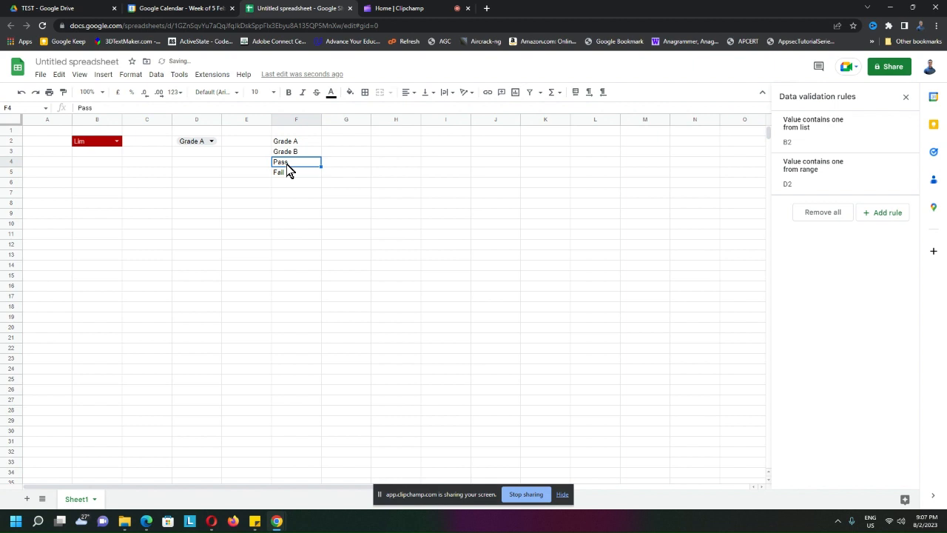
# Change F4 from Pass to Grade C and check D2's updated option list
pyautogui.doubleClick(286, 164)
pyautogui.press('BackSpace')
pyautogui.press('BackSpace')
pyautogui.press('BackSpace')
pyautogui.press('BackSpace')
pyautogui.write('Grade C')
pyautogui.press('Return')
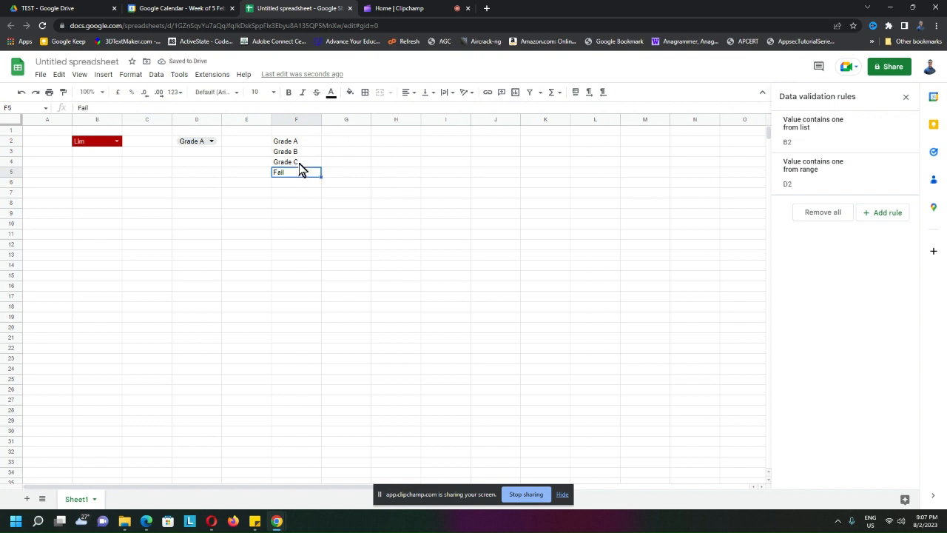
pyautogui.click(211, 141)
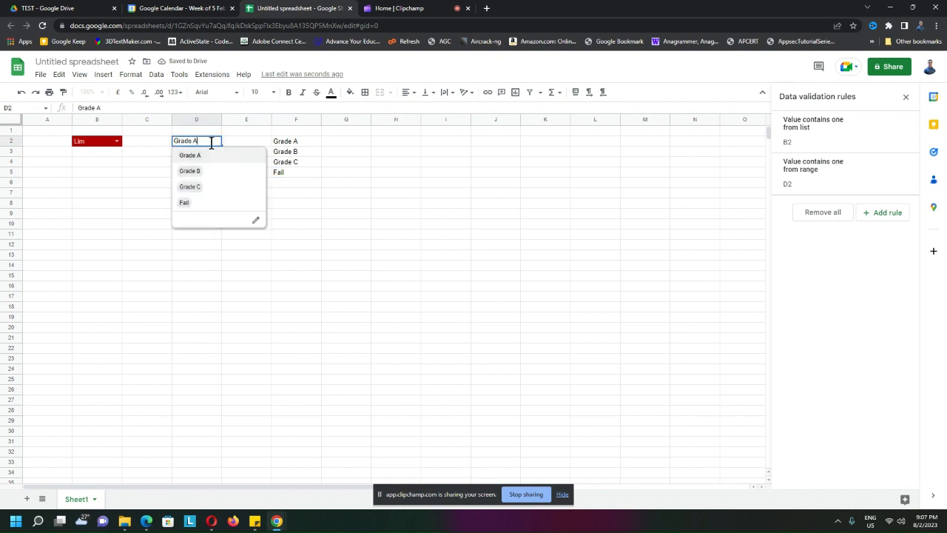